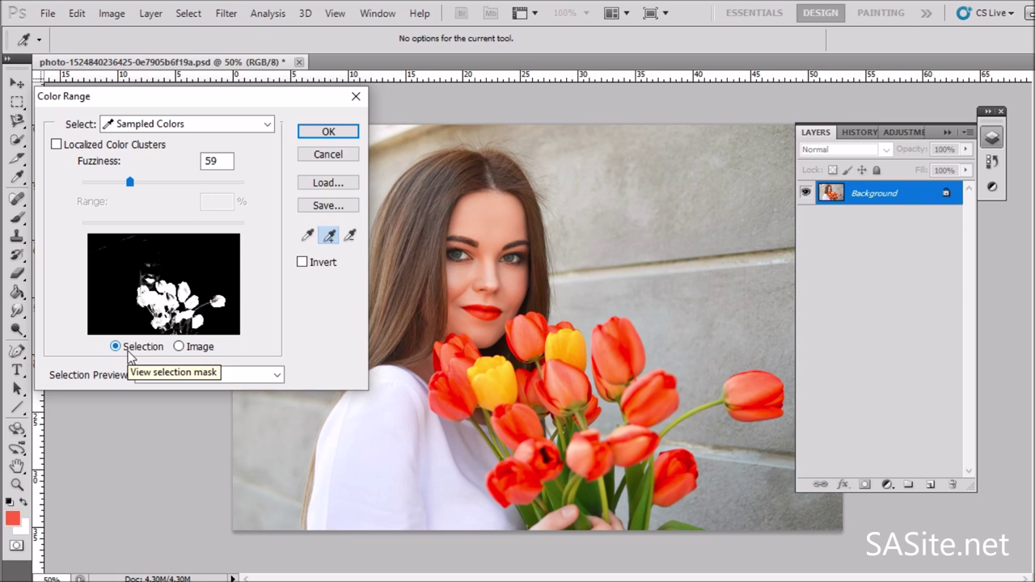
Switch the Color Range dialog preview to show the full original photo
left_click(184, 346)
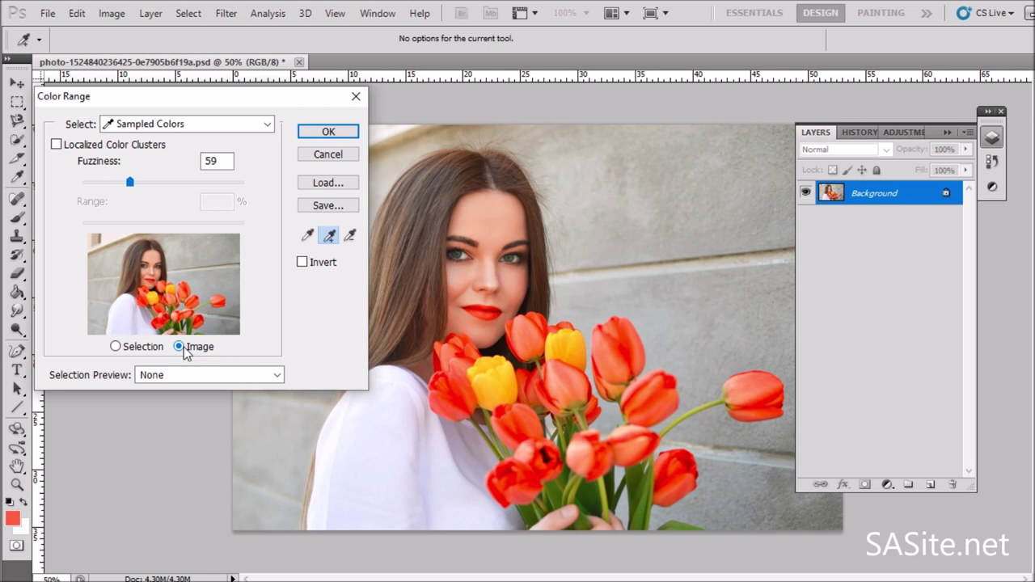
left_click(151, 348)
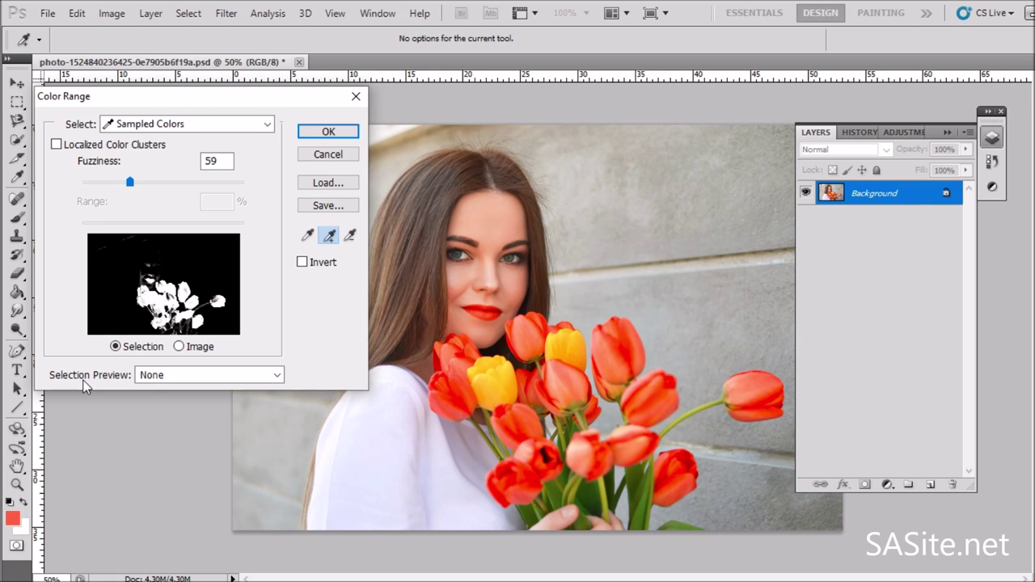
left_click(233, 374)
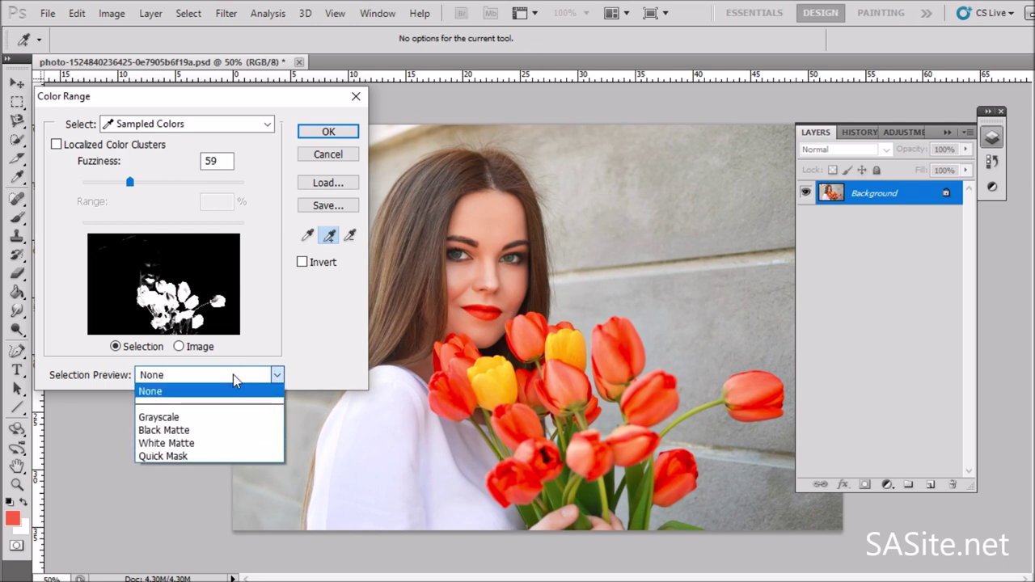
left_click(194, 417)
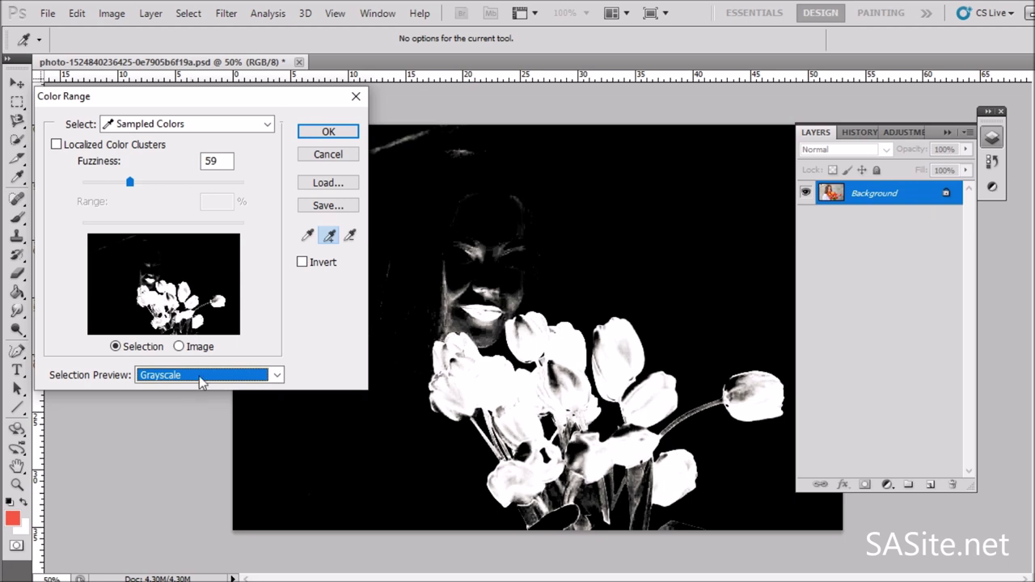
left_click(194, 377)
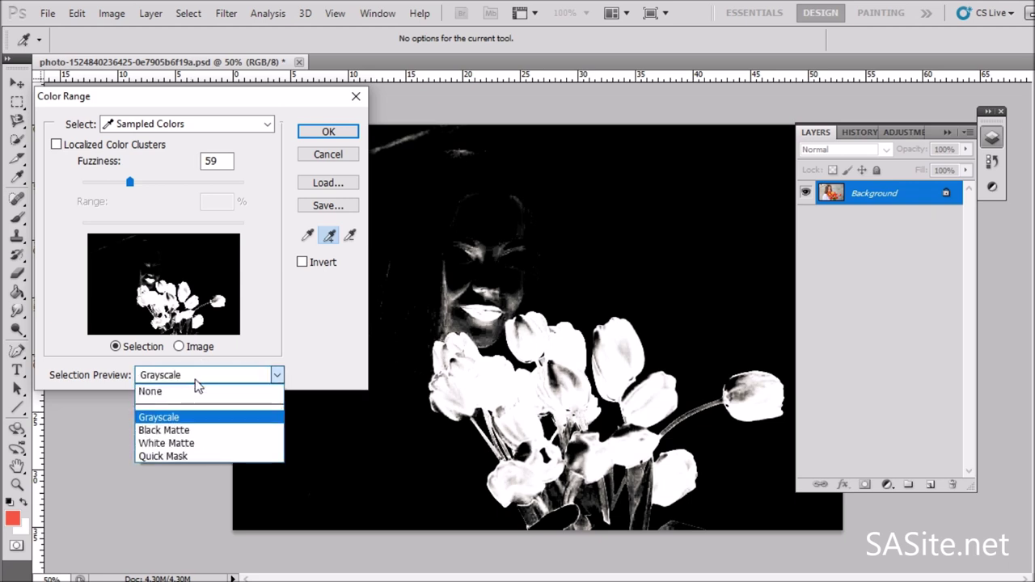
left_click(169, 430)
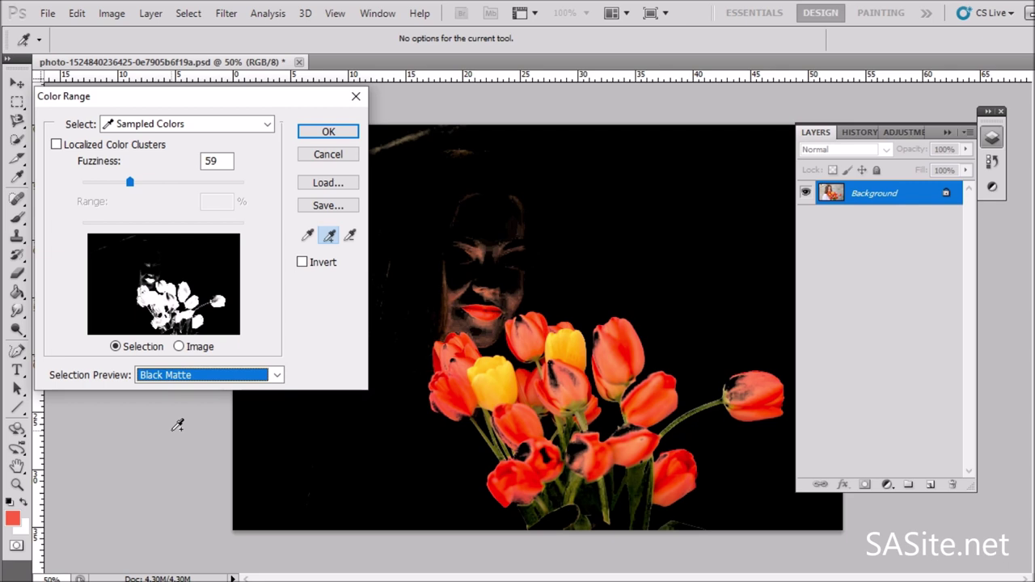
left_click(166, 374)
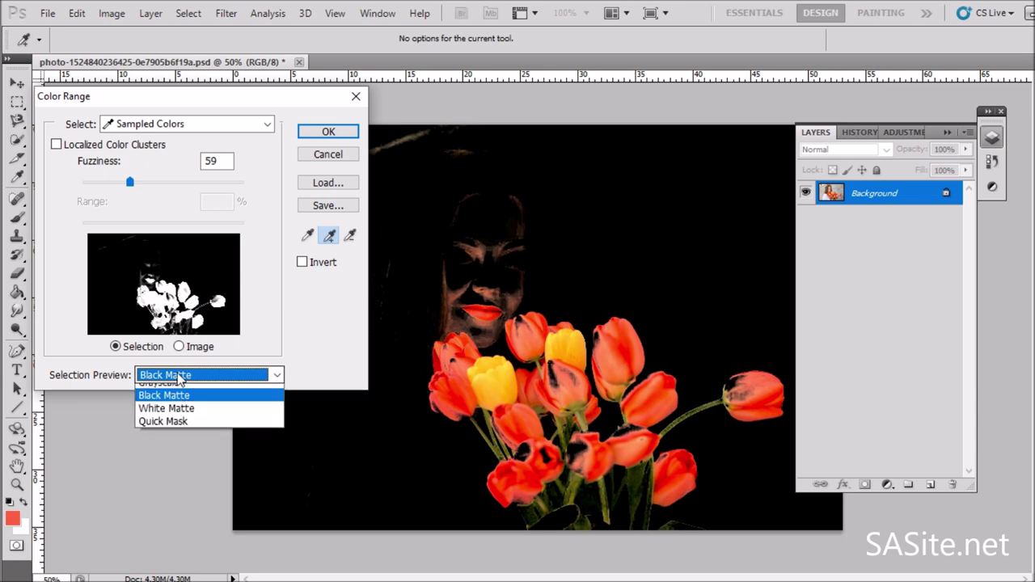
left_click(173, 443)
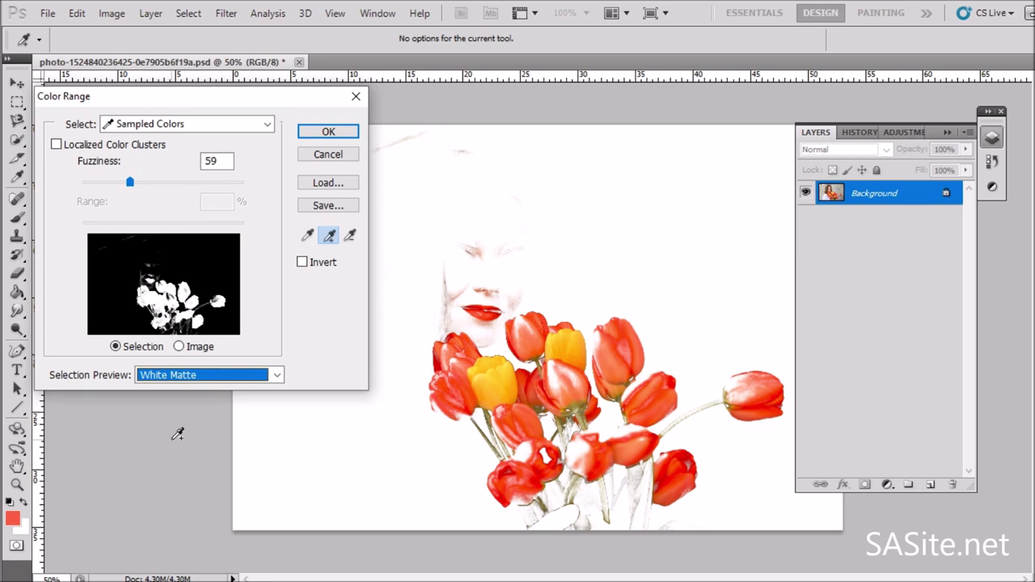
left_click(196, 376)
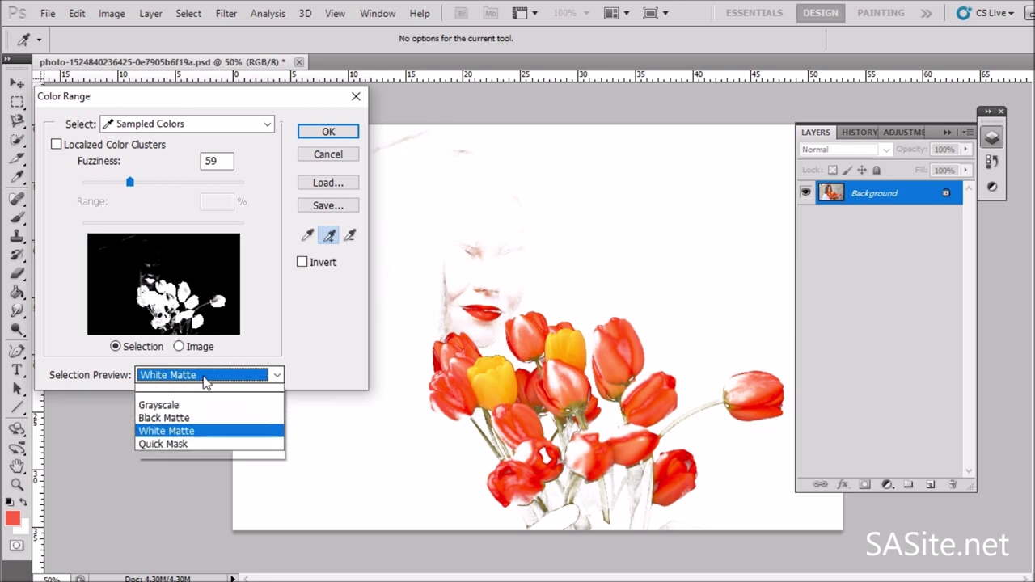
left_click(191, 456)
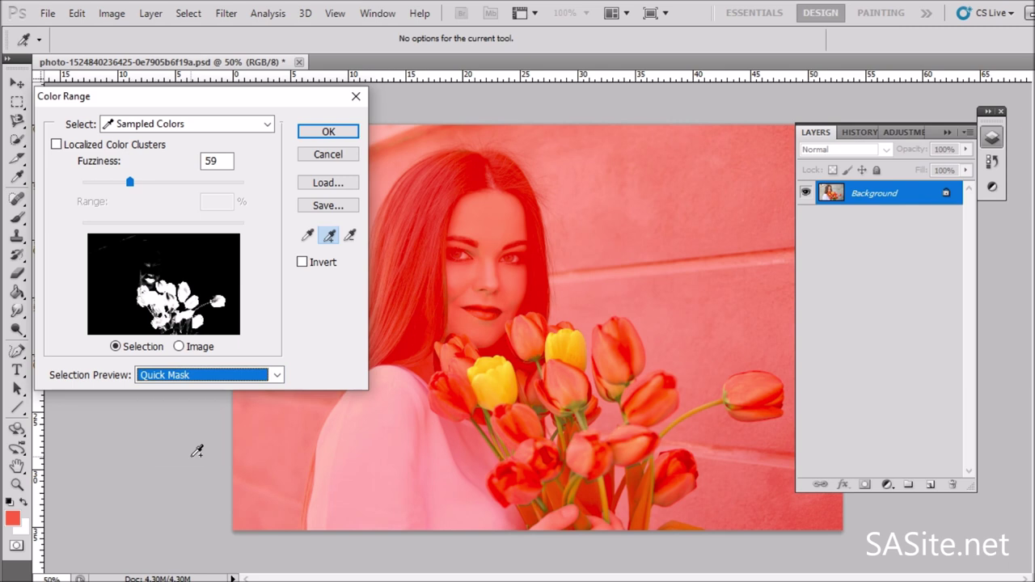
left_click(199, 374)
left_click(194, 391)
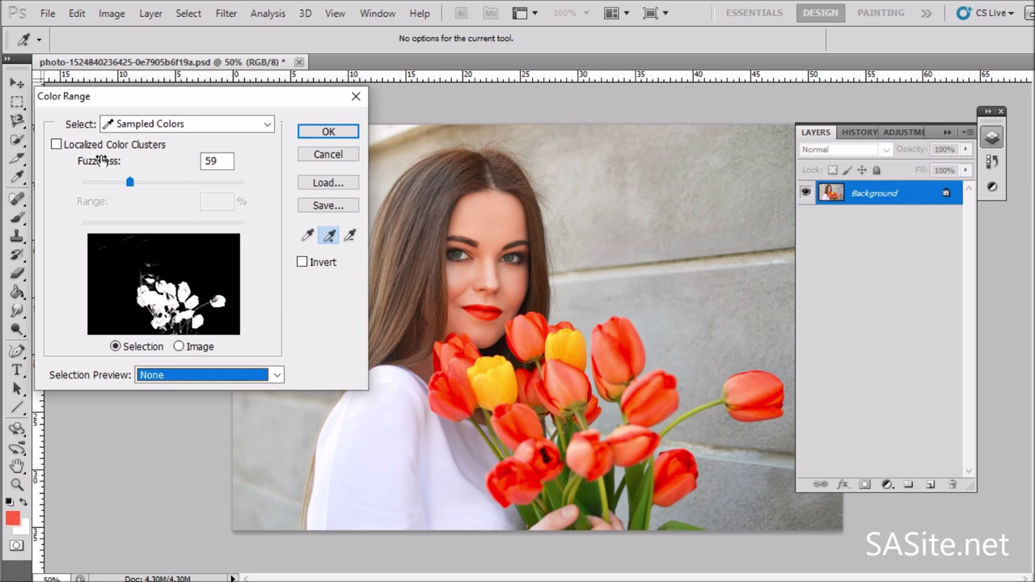
left_click(55, 145)
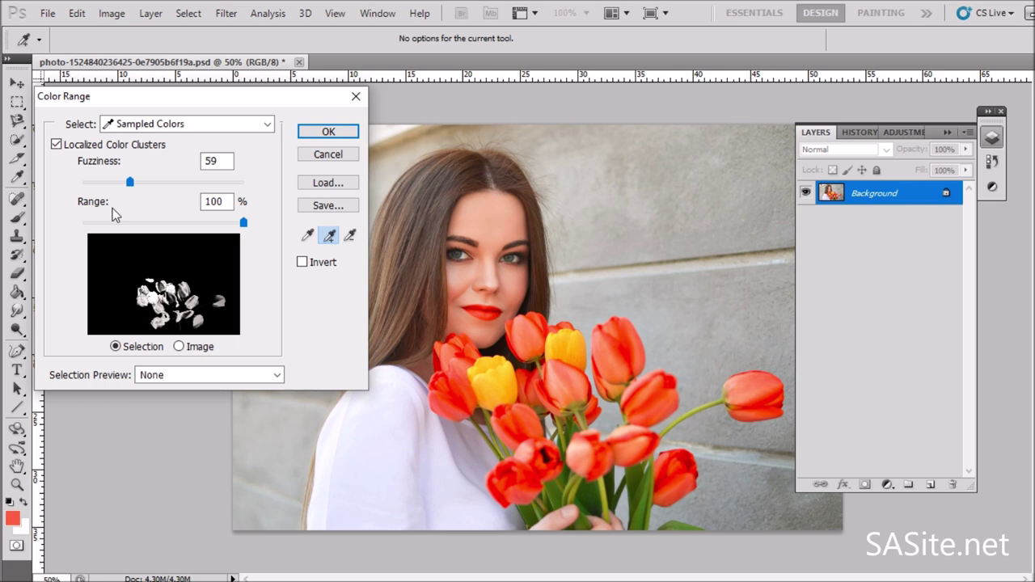
Narrow the Color Range to 31% and invert the selection
left_click_drag(241, 218, 182, 225)
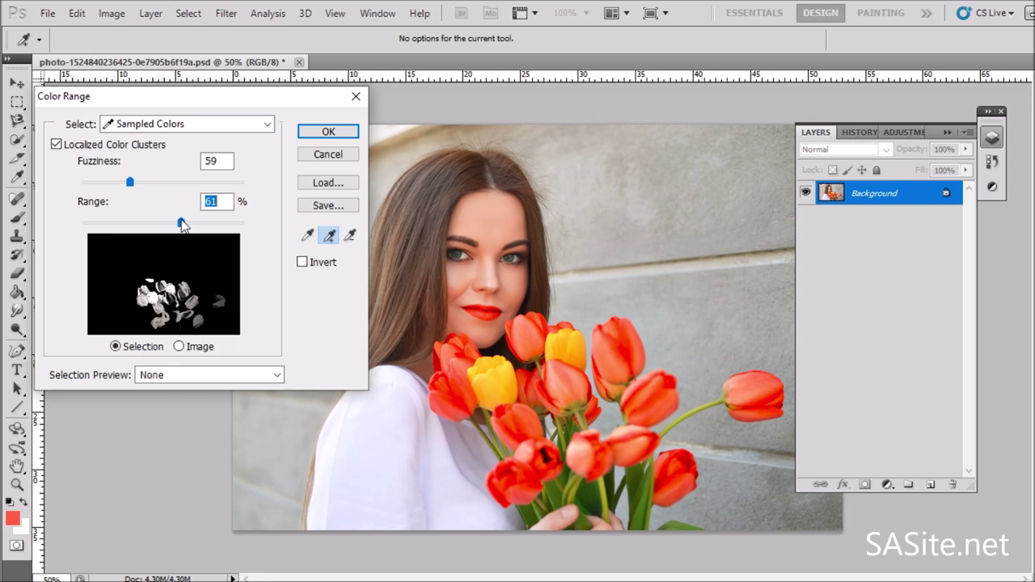
left_click_drag(181, 225, 134, 226)
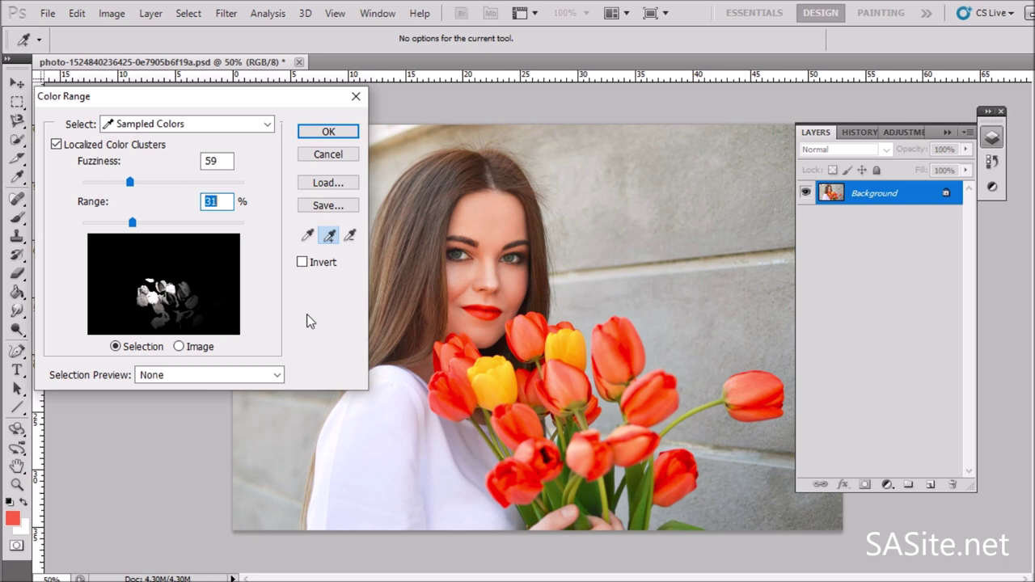
left_click(301, 262)
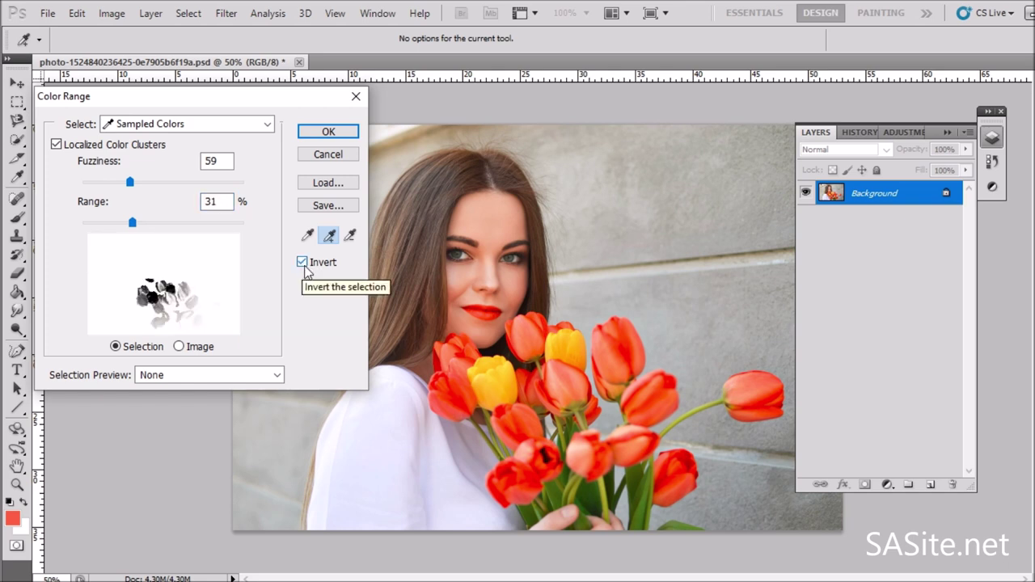
Apply the inverted tulip selection as the mask of a new Black & White adjustment layer
left_click(329, 136)
key("v")
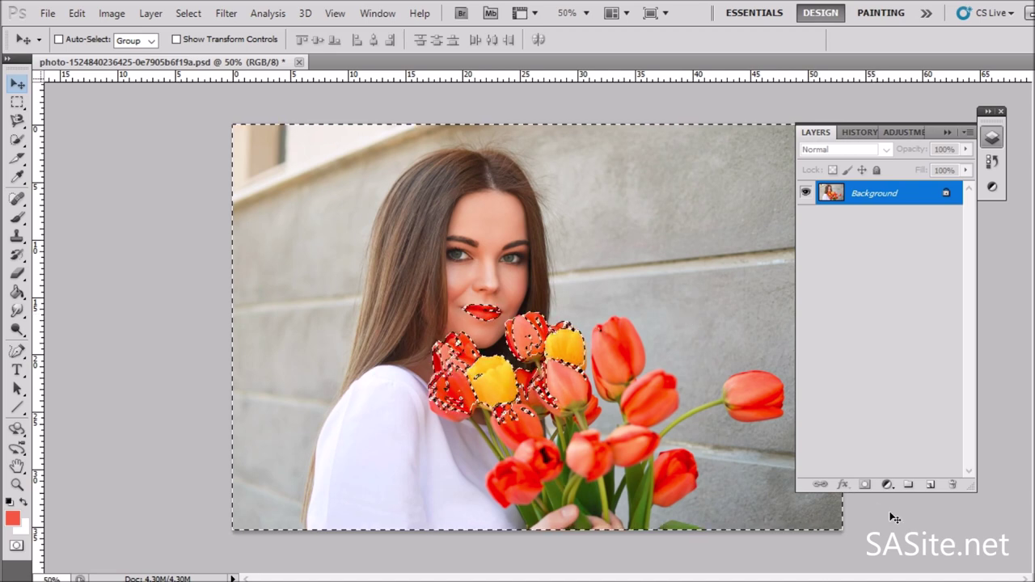
left_click(887, 484)
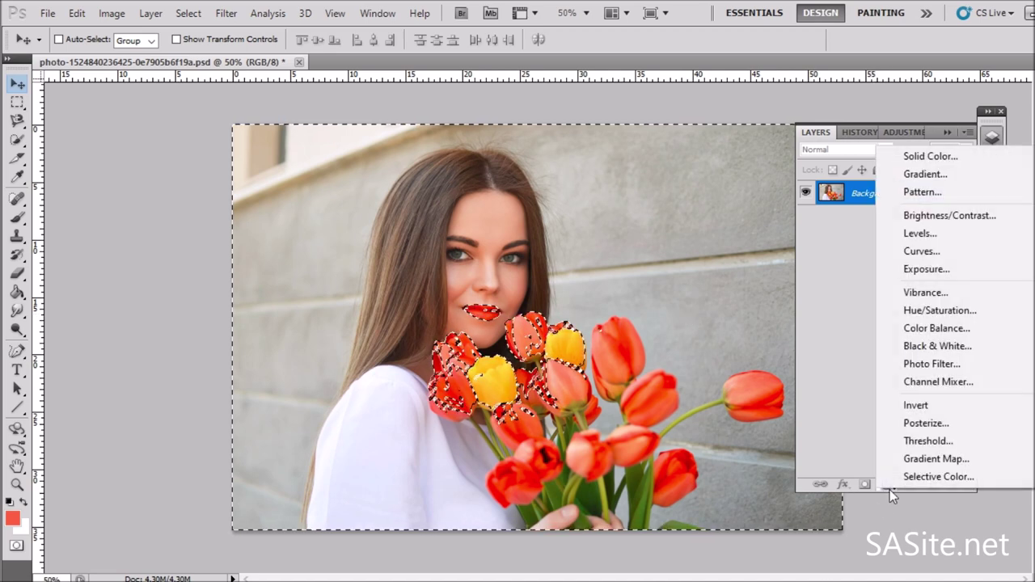
left_click(931, 349)
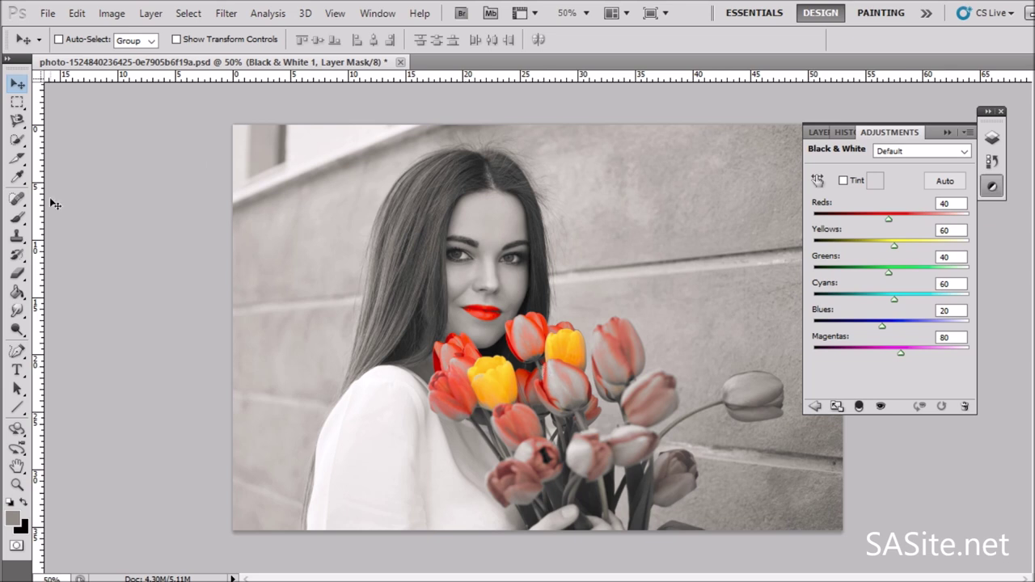
left_click(17, 221)
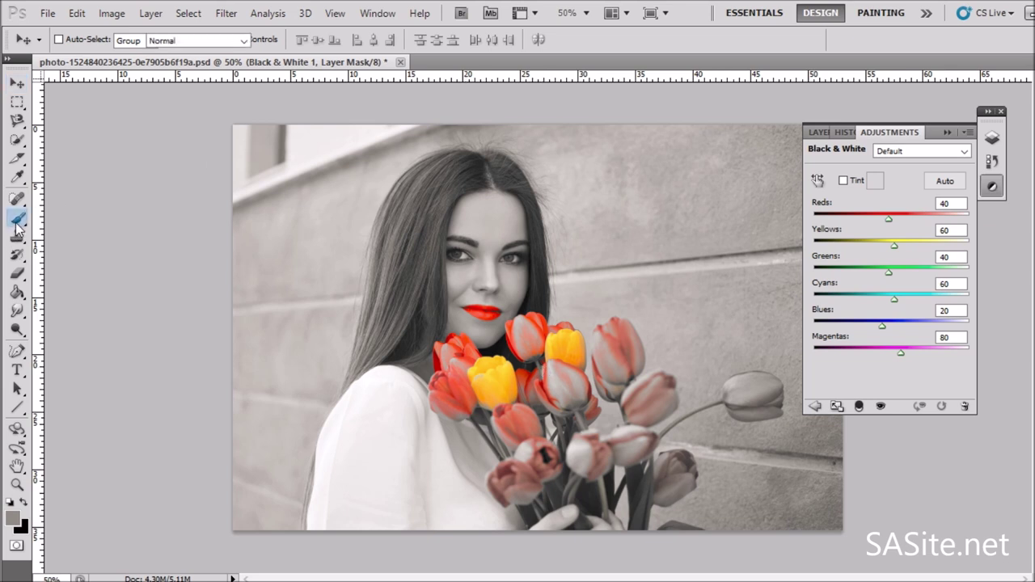
Reset the colours and make white the brush's foreground colour
left_click(22, 500)
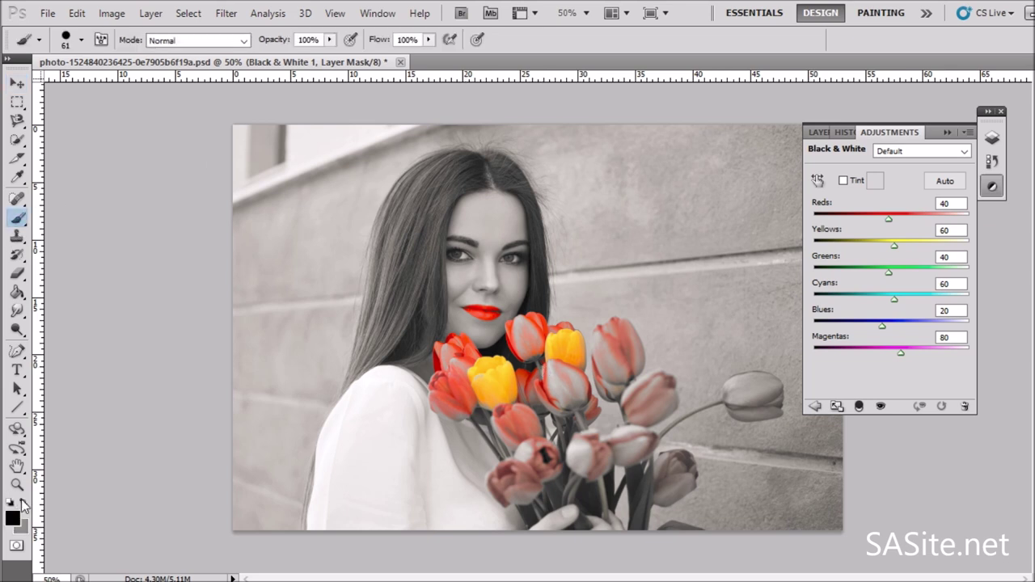
left_click(10, 502)
key("x")
Paint the red tulips grey on the mask, then hide the Black & White layer to compare
mouse_move(451, 396)
left_mouse_down()
mouse_move(459, 413)
mouse_move(441, 378)
mouse_move(439, 409)
left_mouse_up()
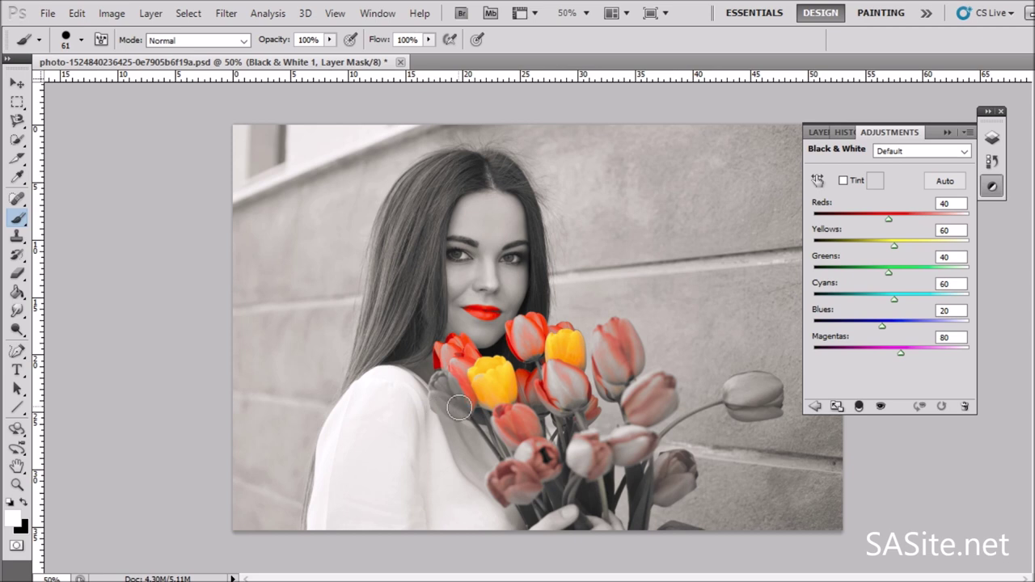
mouse_move(464, 409)
left_mouse_down()
mouse_move(439, 352)
mouse_move(470, 350)
mouse_move(453, 361)
mouse_move(461, 405)
mouse_move(449, 347)
left_mouse_up()
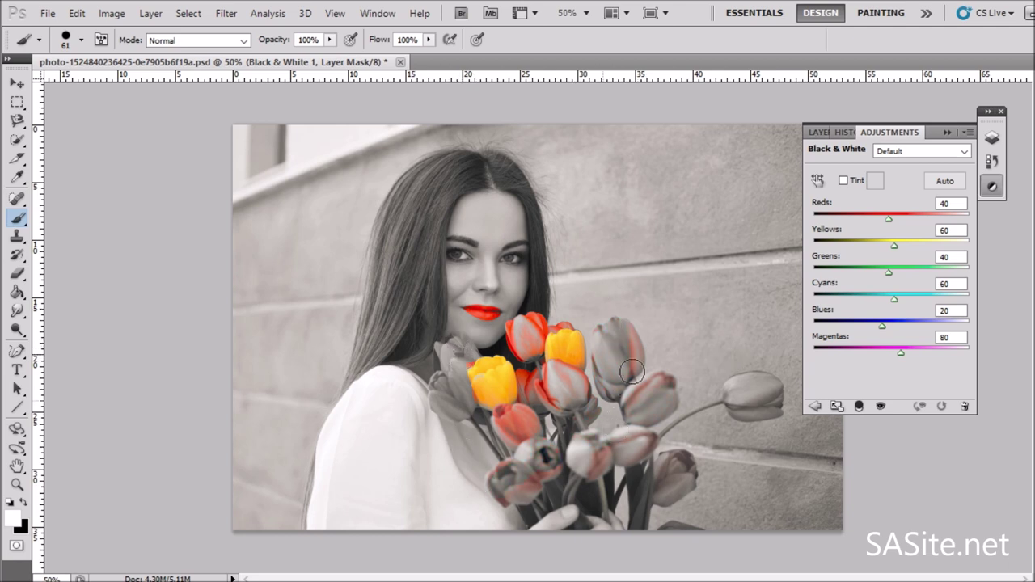
mouse_move(527, 372)
left_mouse_down()
mouse_move(472, 510)
mouse_move(547, 472)
mouse_move(600, 462)
mouse_move(569, 472)
mouse_move(528, 348)
mouse_move(552, 408)
mouse_move(563, 408)
mouse_move(560, 378)
left_mouse_up()
mouse_move(528, 419)
left_mouse_down()
mouse_move(505, 417)
mouse_move(517, 451)
mouse_move(526, 336)
mouse_move(511, 339)
mouse_move(527, 322)
mouse_move(536, 327)
left_mouse_up()
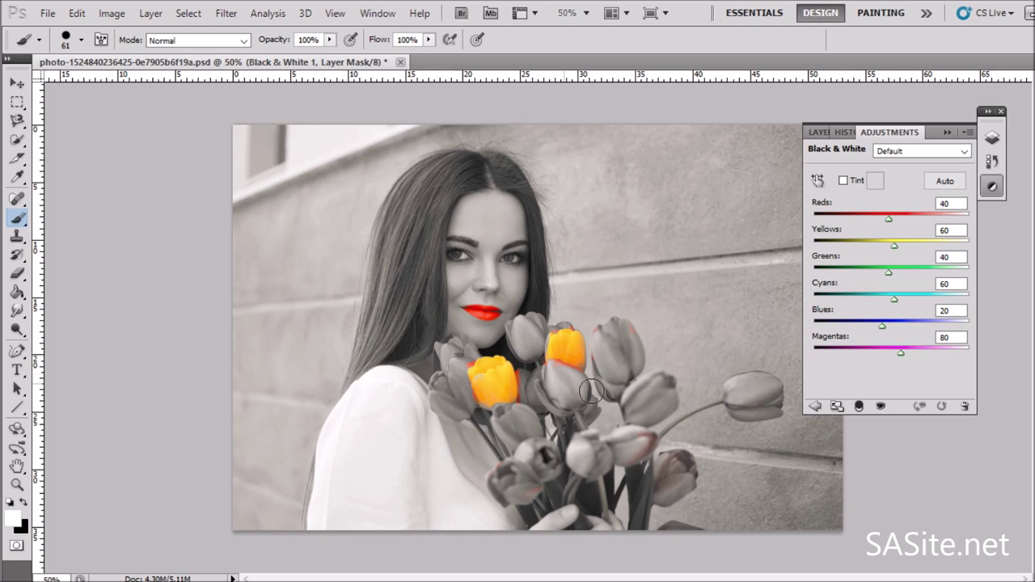
left_click_drag(602, 378, 613, 322)
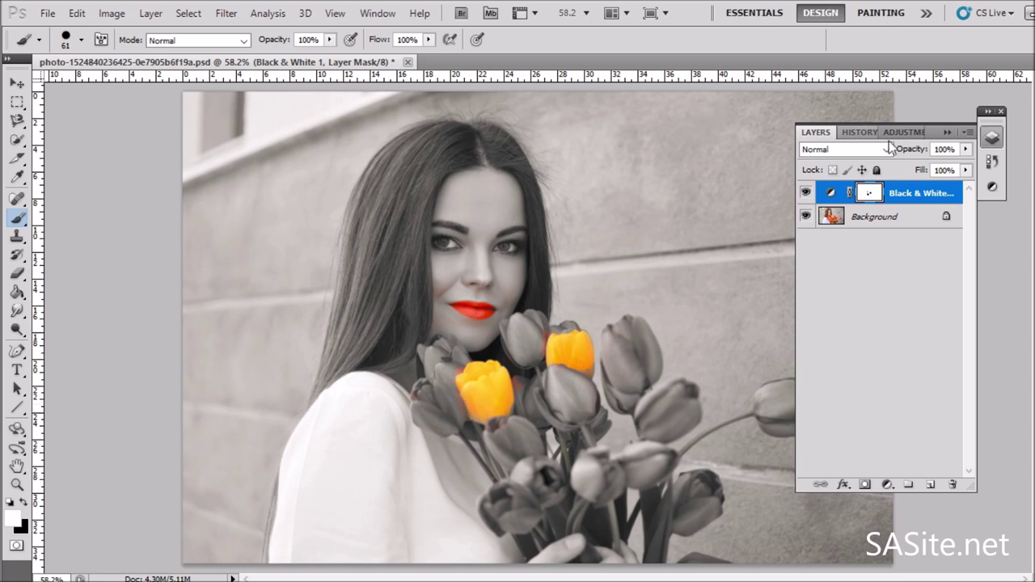
left_click(806, 194)
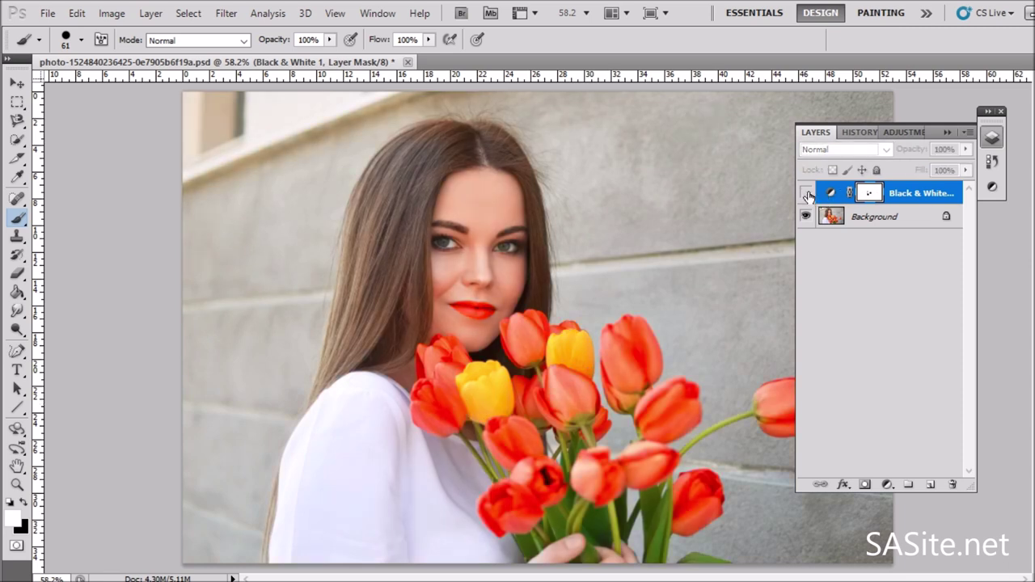